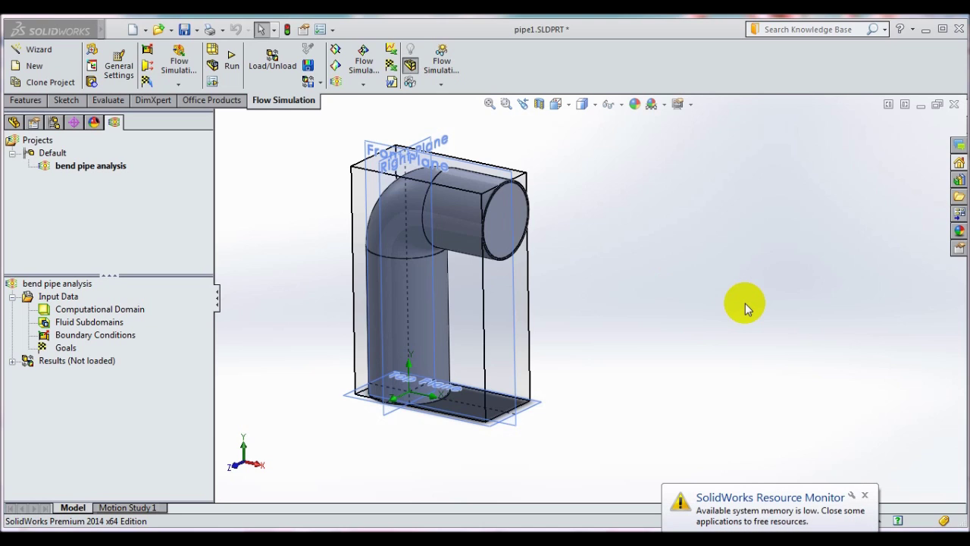
# Dismiss the low-memory warning and bring up the Boundary Conditions options menu
pyautogui.click(865, 495)
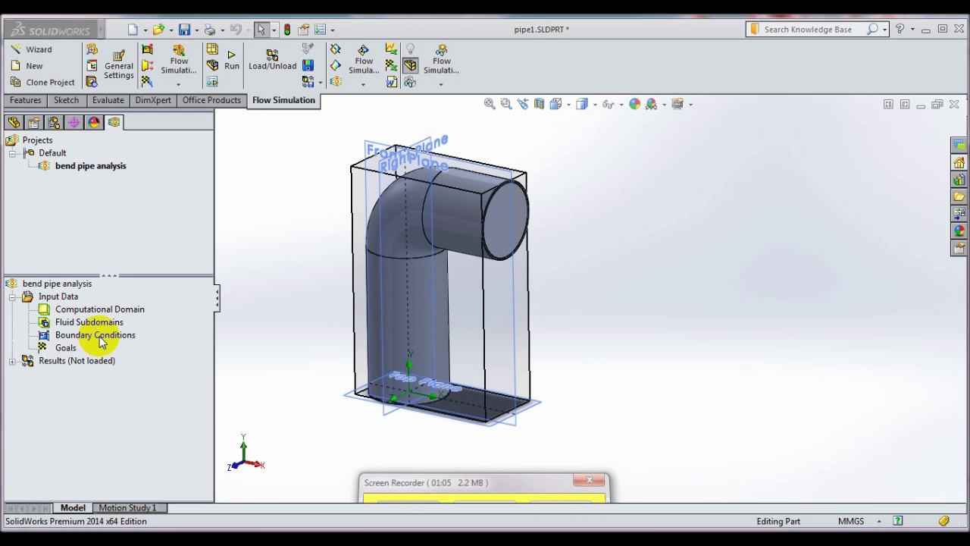
pyautogui.rightClick(100, 336)
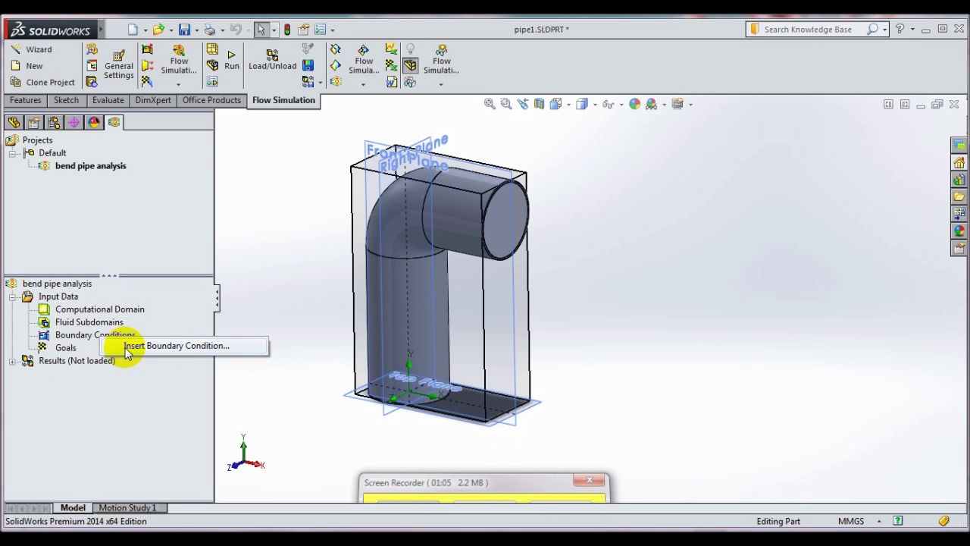
# Insert a new boundary condition, widen the analysis tree, and orbit to the bottom opening
pyautogui.click(123, 347)
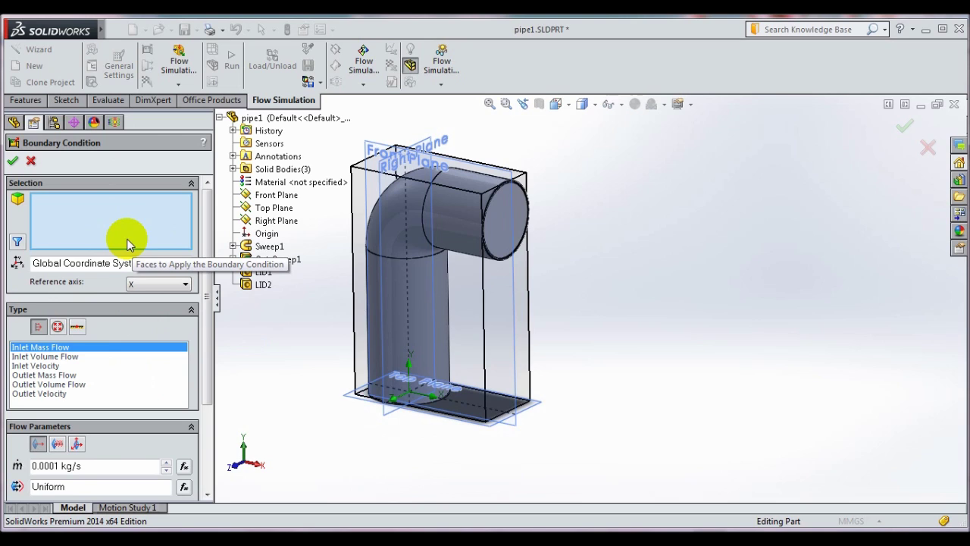
pyautogui.click(114, 121)
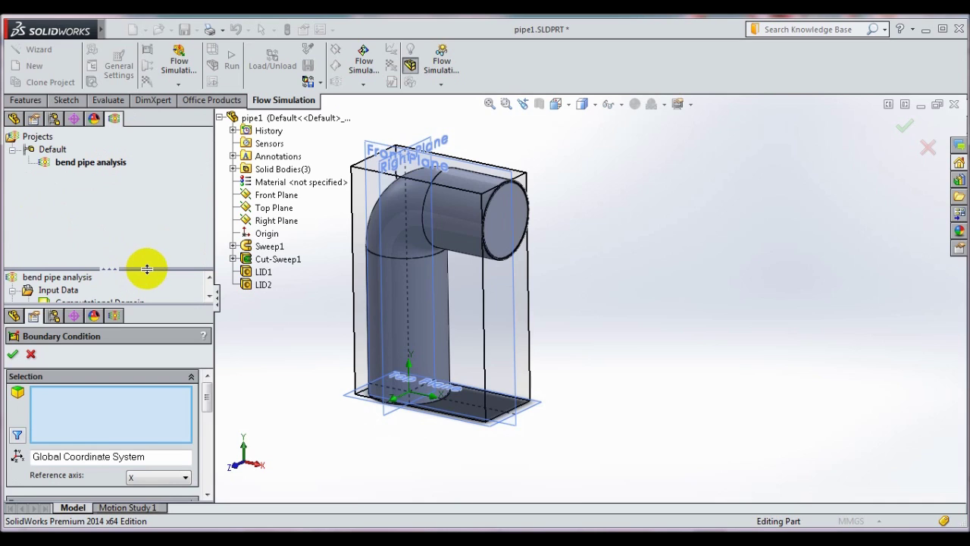
pyautogui.moveTo(142, 268); pyautogui.dragTo(143, 233)
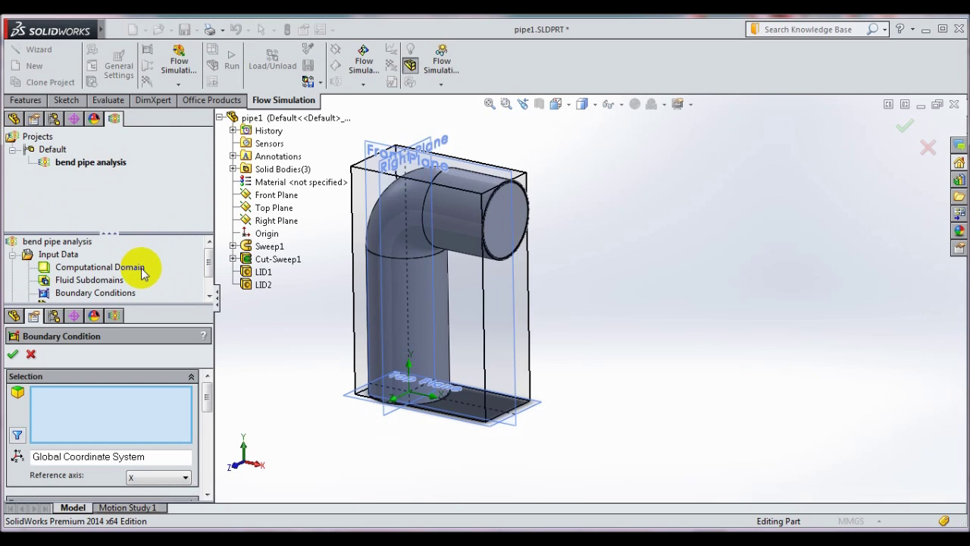
pyautogui.click(153, 167)
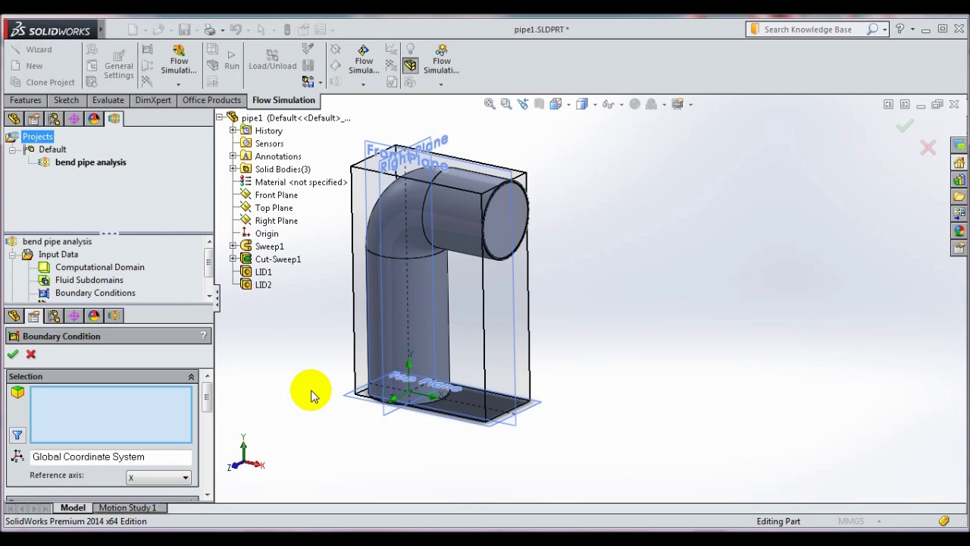
pyautogui.moveTo(336, 336)
pyautogui.mouseDown(button='middle')
pyautogui.moveTo(312, 336)
pyautogui.moveTo(319, 276)
pyautogui.mouseUp(button='middle')
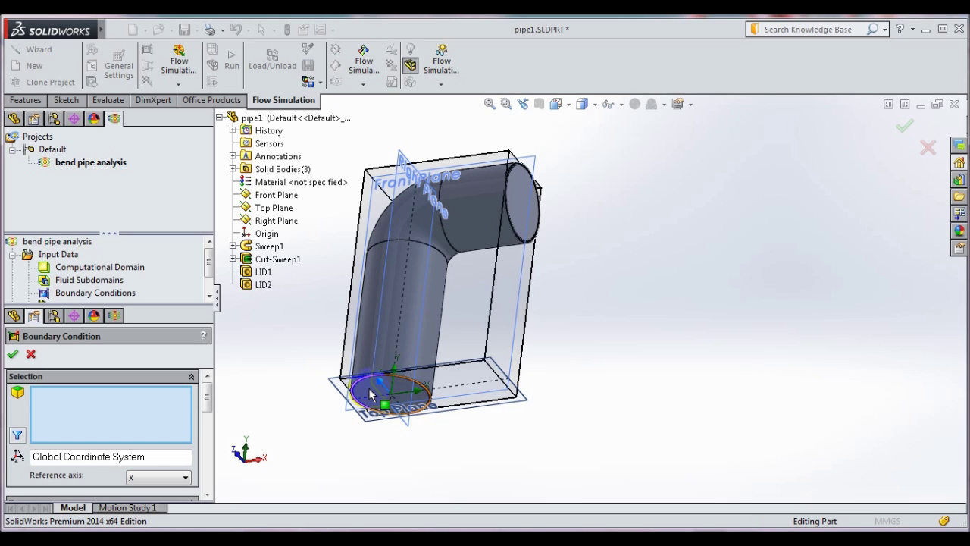
pyautogui.rightClick(369, 393)
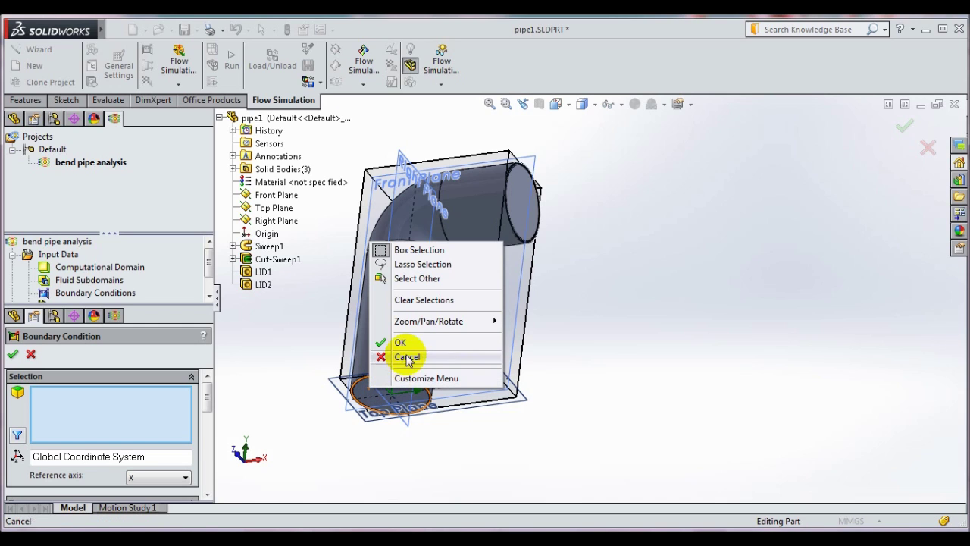
# Select the Face@LID1 inner face at the bottom opening as the boundary condition face
pyautogui.click(406, 286)
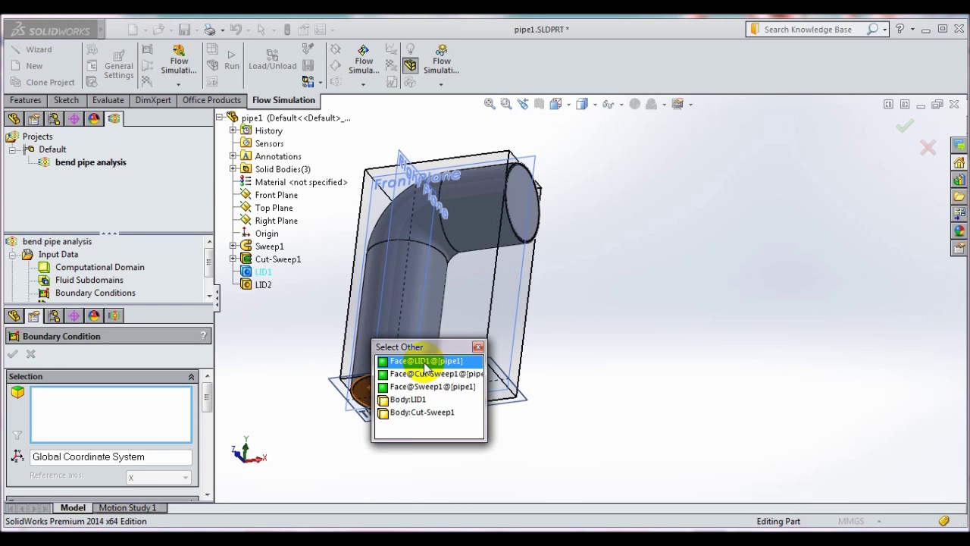
pyautogui.click(425, 362)
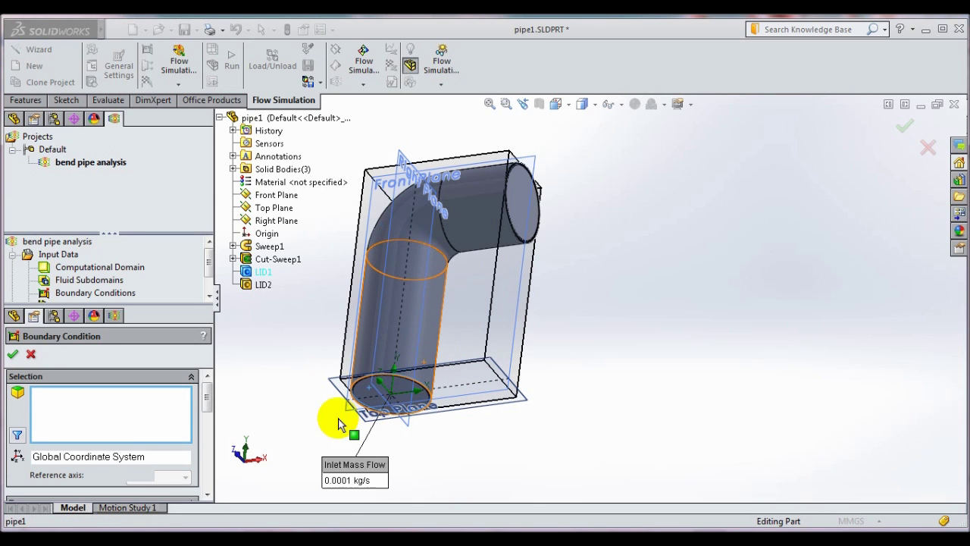
pyautogui.moveTo(206, 398); pyautogui.dragTo(208, 428)
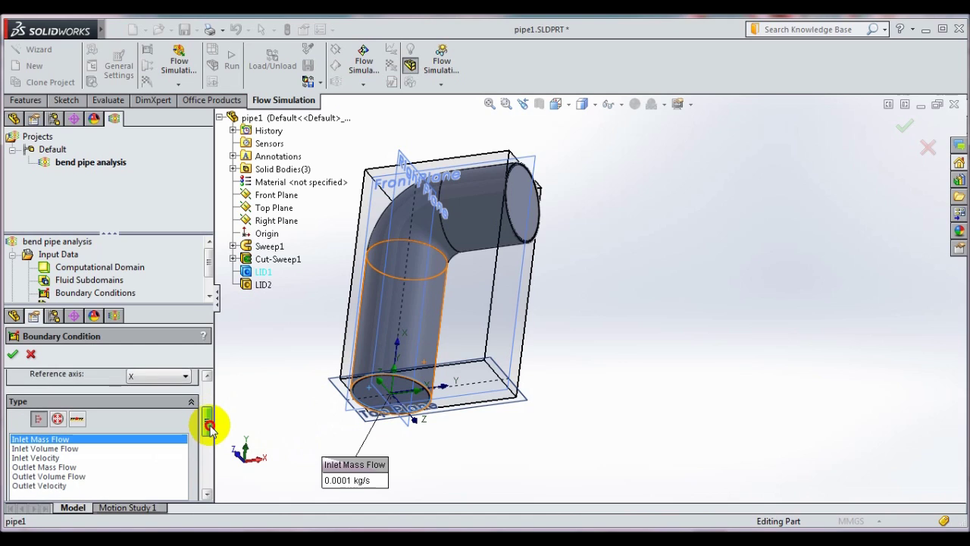
pyautogui.moveTo(209, 428); pyautogui.dragTo(209, 431)
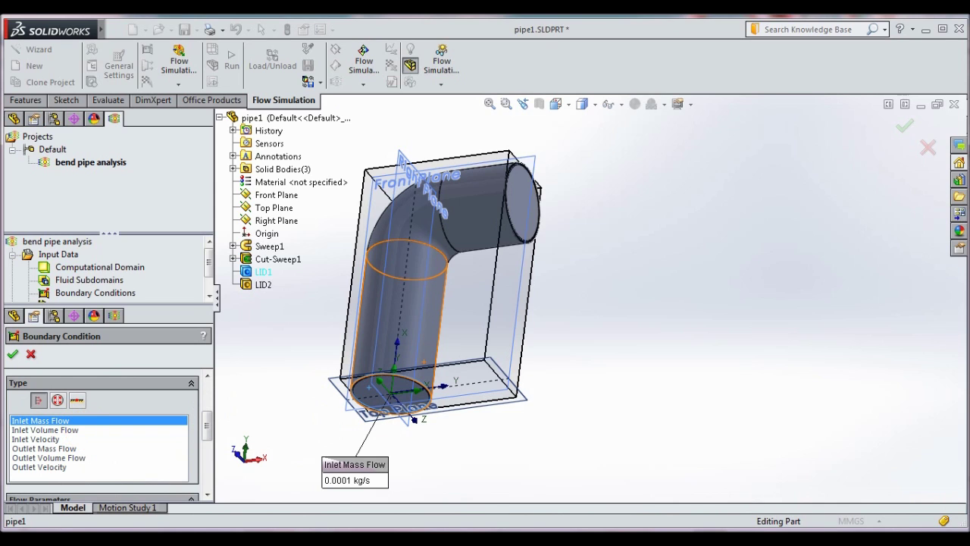
# Set the bottom opening to Inlet Volume Flow of 0.88 m^3/s
pyautogui.click(67, 430)
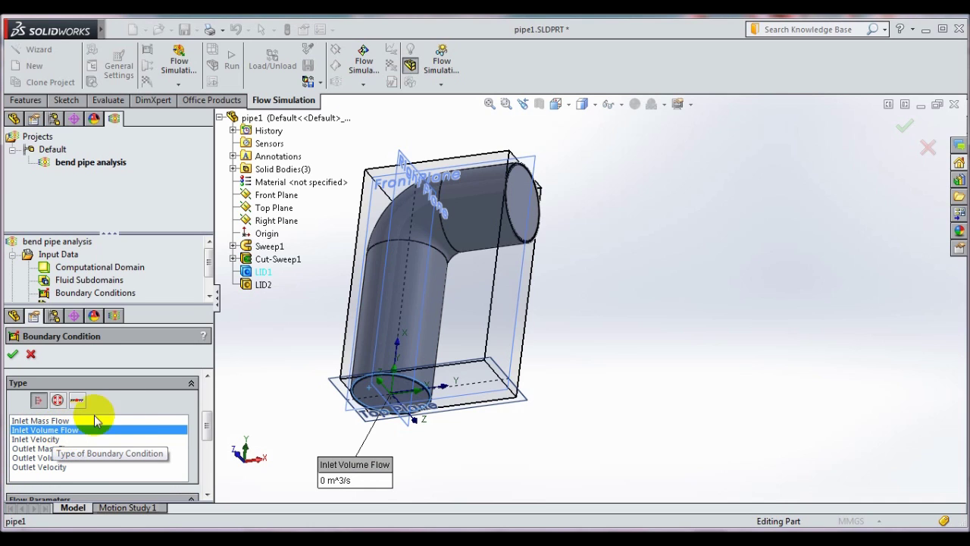
pyautogui.moveTo(207, 427); pyautogui.dragTo(210, 460)
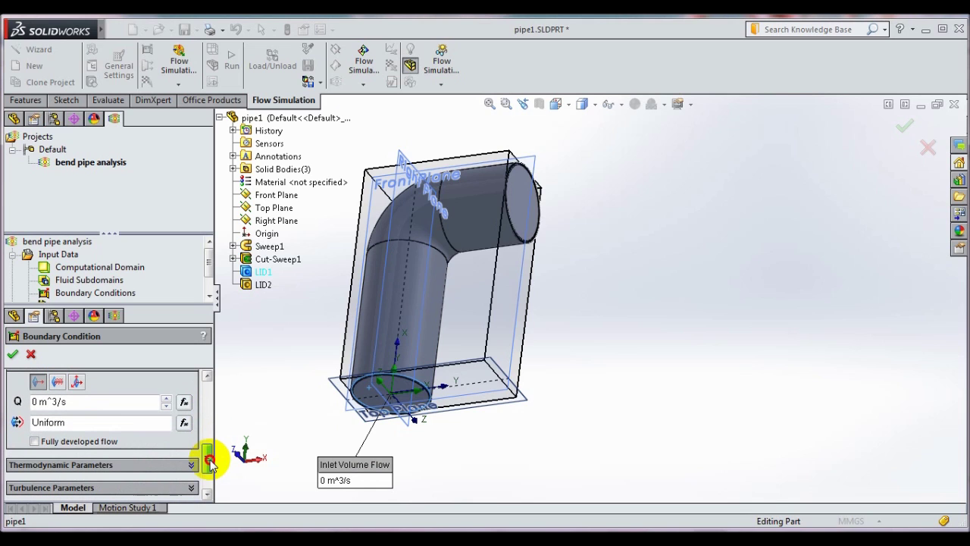
pyautogui.click(38, 402)
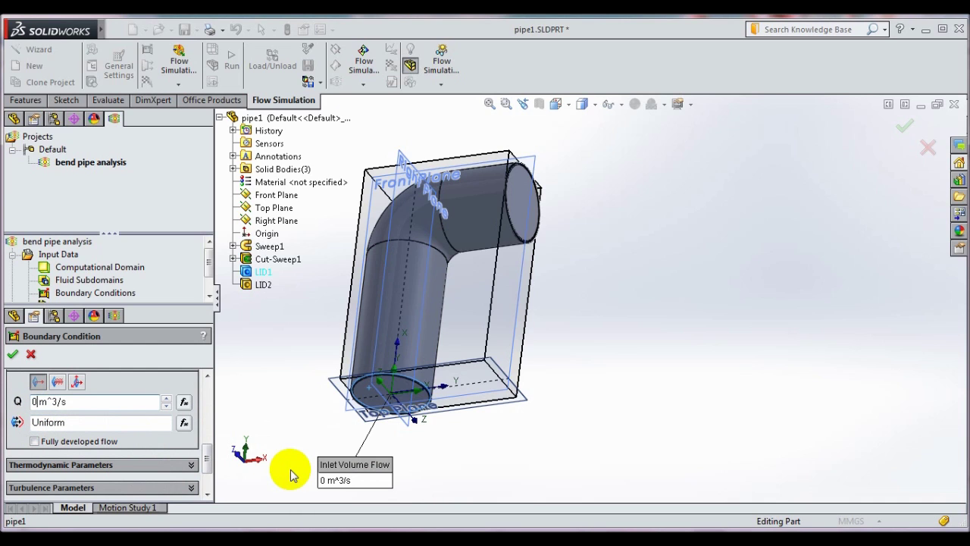
pyautogui.write('.')
pyautogui.write('88')
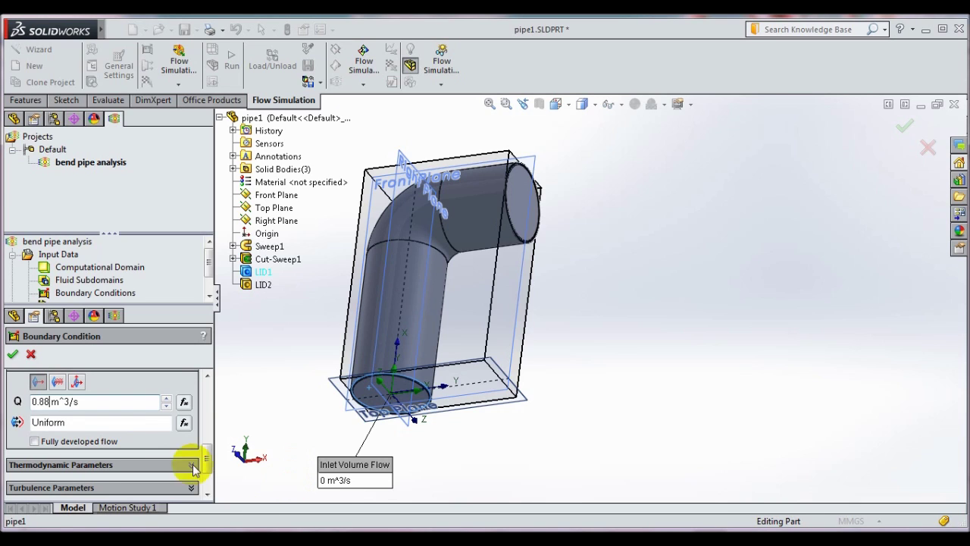
pyautogui.click(207, 485)
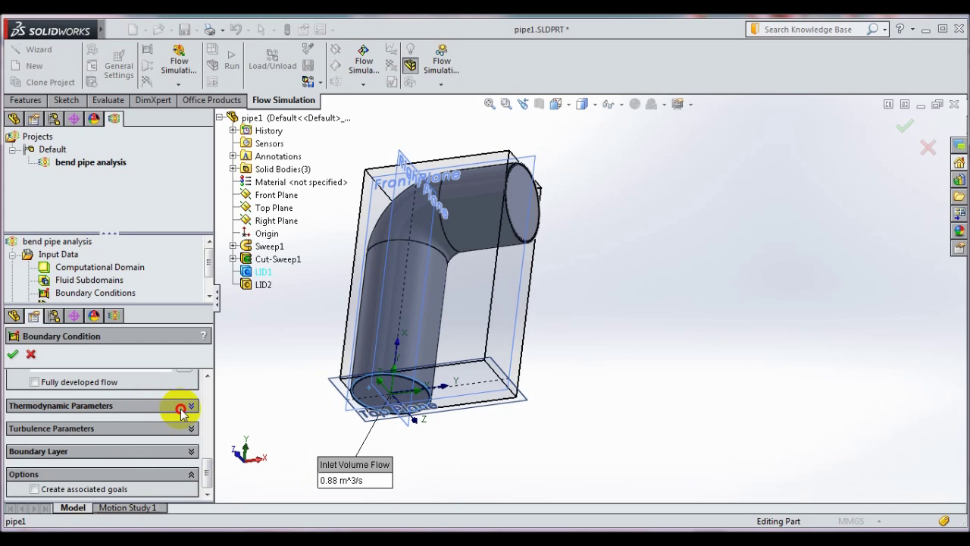
# Review the thermodynamic, 2 % turbulence and turbulent boundary layer settings, then confirm
pyautogui.click(185, 407)
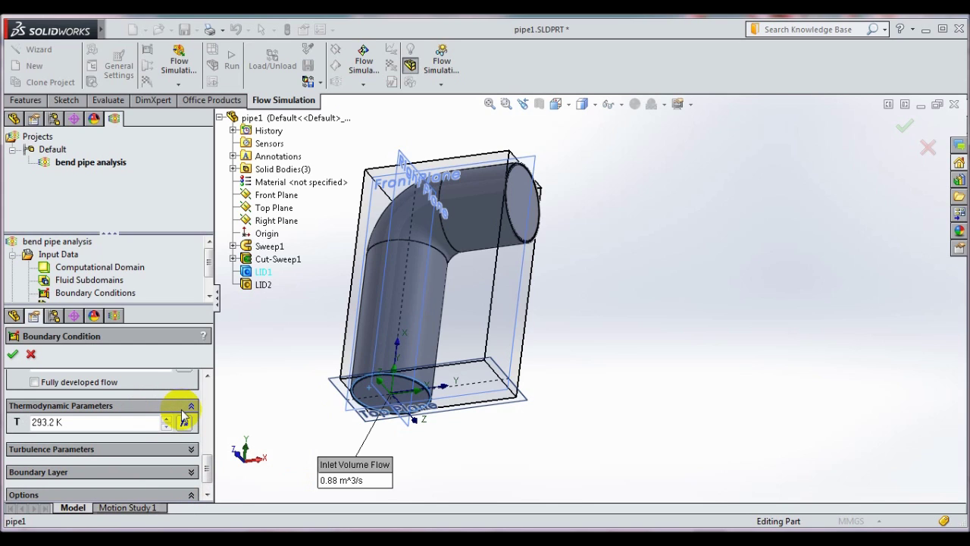
pyautogui.click(168, 449)
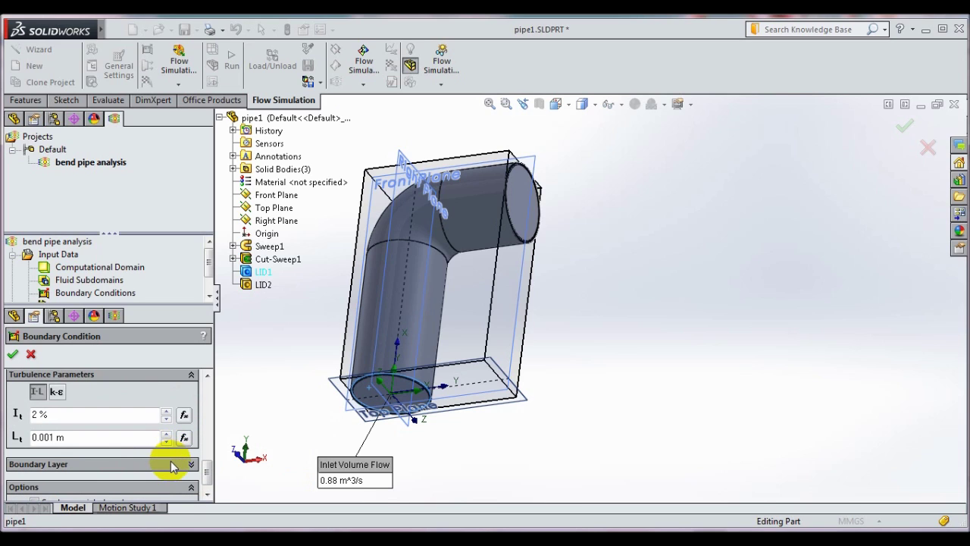
pyautogui.click(168, 459)
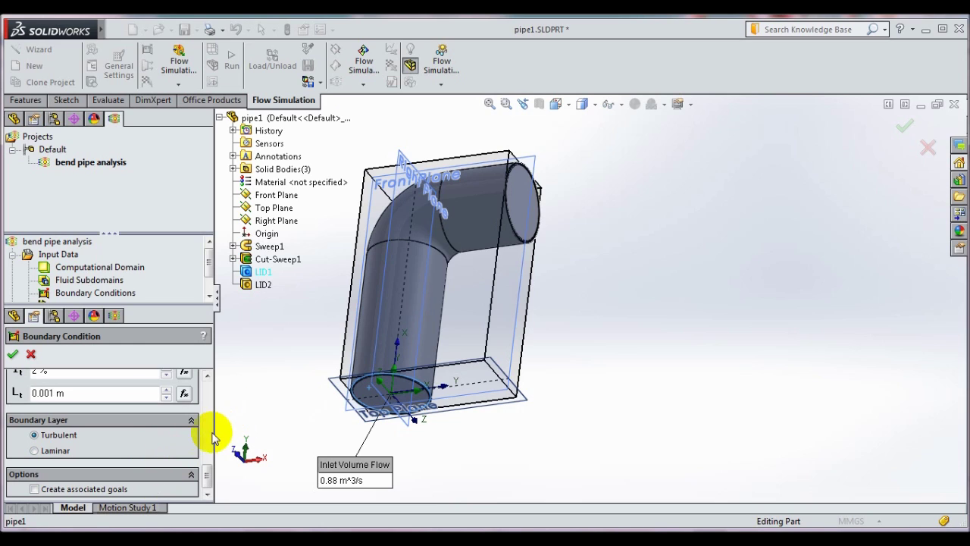
pyautogui.moveTo(206, 473); pyautogui.dragTo(212, 378)
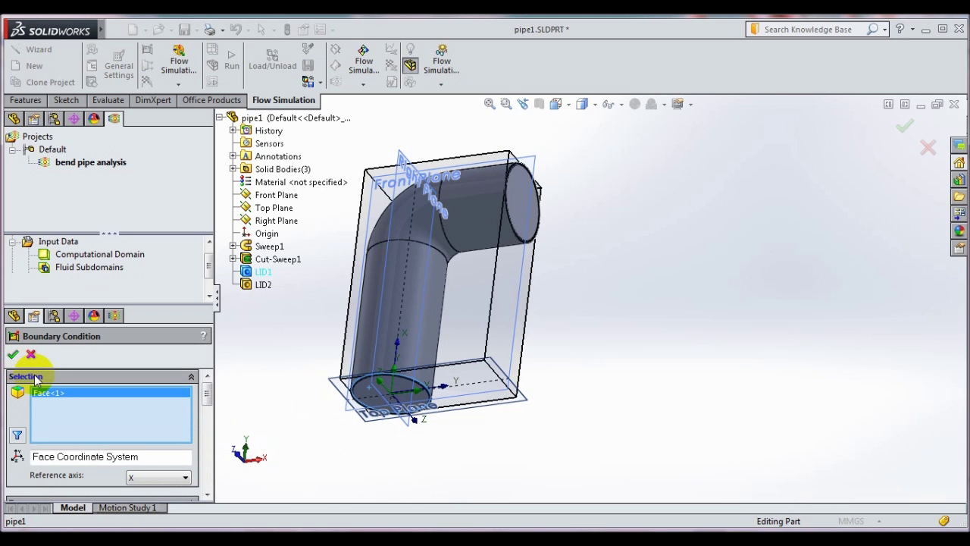
pyautogui.click(12, 354)
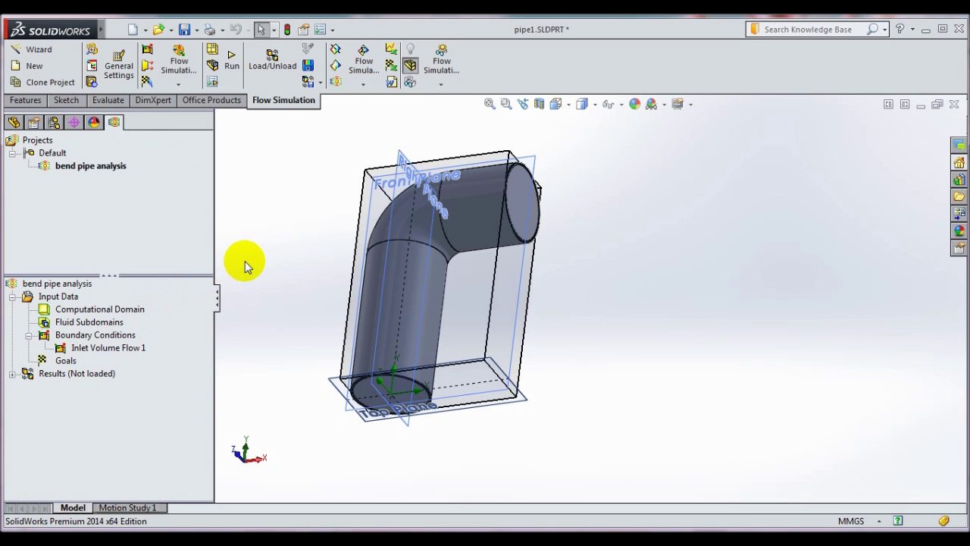
# Orbit the pipe model to a new viewing angle
pyautogui.moveTo(282, 271)
pyautogui.mouseDown(button='middle')
pyautogui.moveTo(283, 326)
pyautogui.moveTo(310, 354)
pyautogui.mouseUp(button='middle')
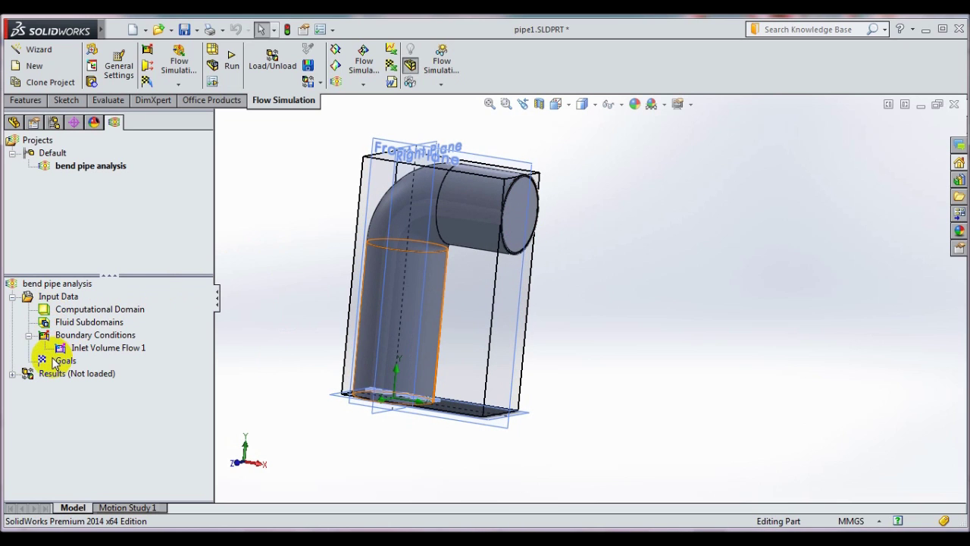
# Start a second boundary condition and select the outlet lid face LID2 at the horizontal pipe end
pyautogui.rightClick(119, 338)
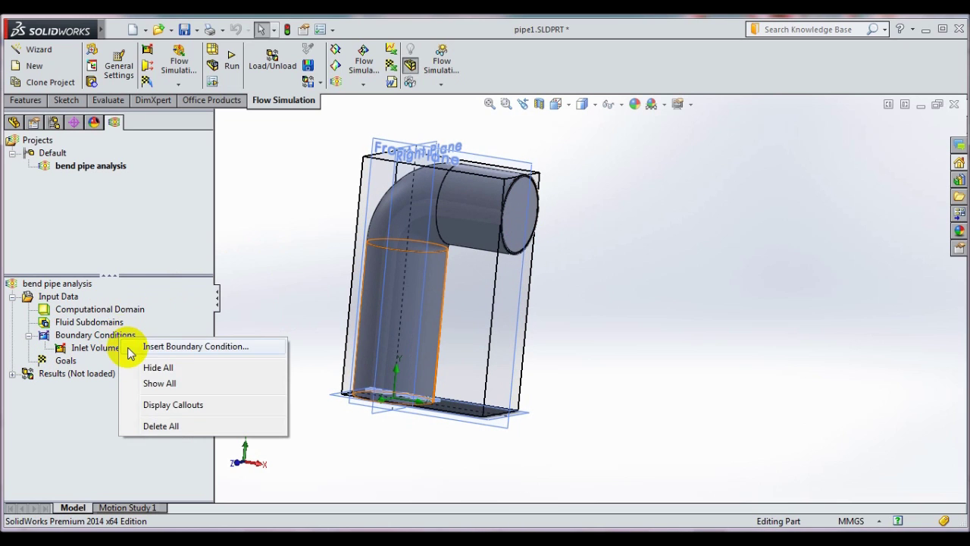
pyautogui.press('Escape')
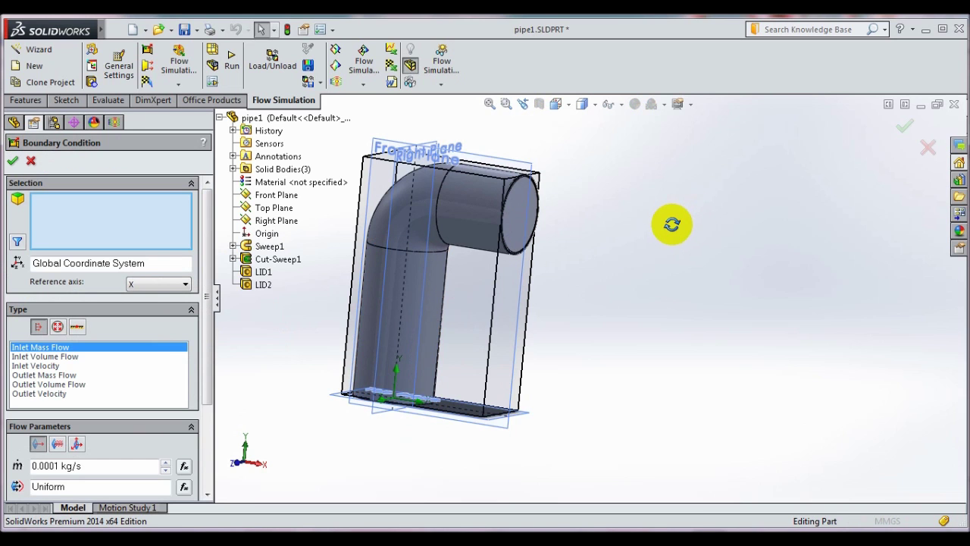
pyautogui.moveTo(672, 224); pyautogui.dragTo(576, 286, button='middle')
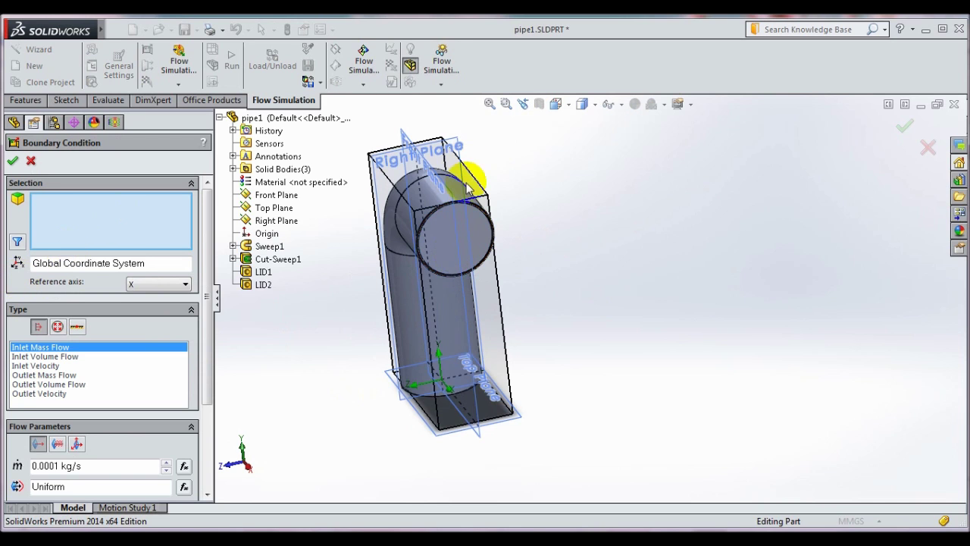
pyautogui.rightClick(445, 242)
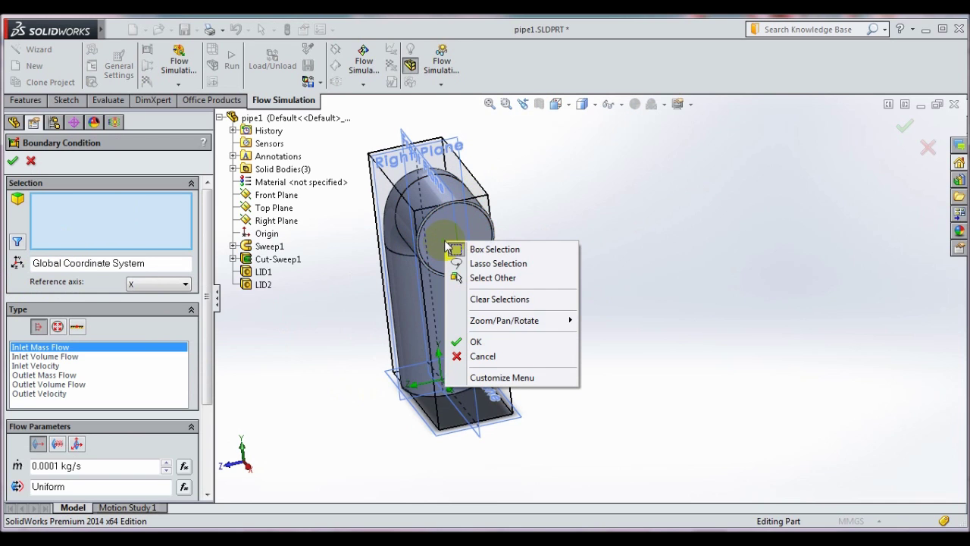
pyautogui.click(459, 278)
pyautogui.click(531, 301)
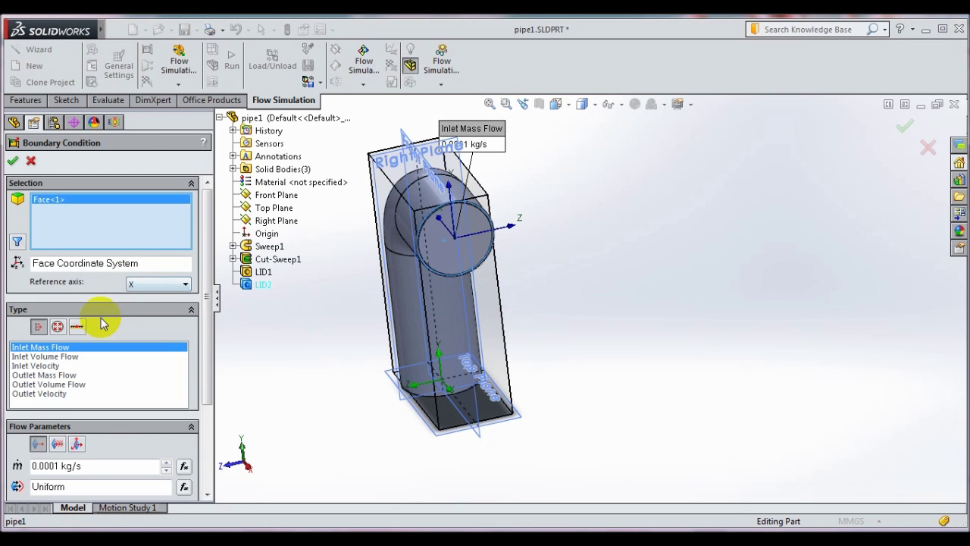
pyautogui.click(206, 334)
pyautogui.moveTo(206, 335)
pyautogui.mouseDown()
pyautogui.moveTo(212, 394)
pyautogui.moveTo(207, 377)
pyautogui.mouseUp()
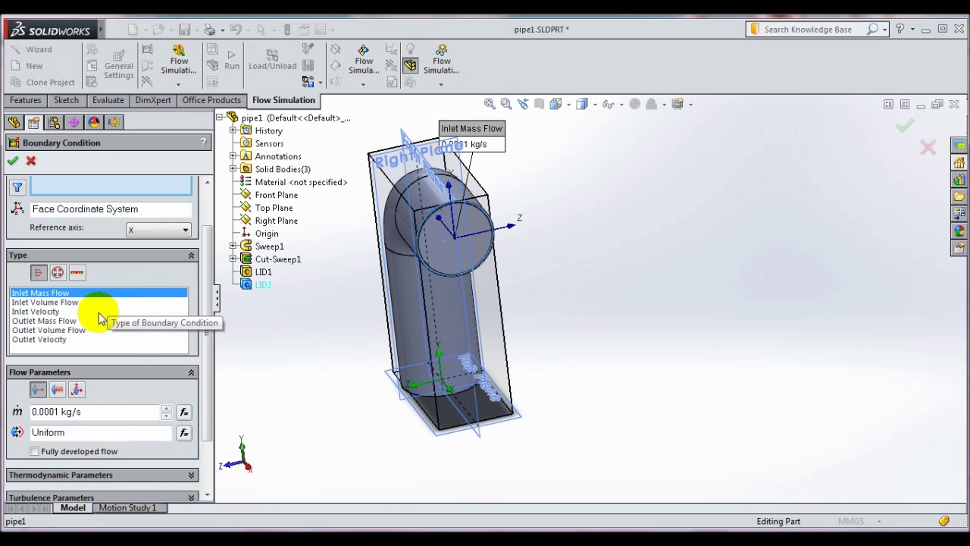
# Make the outlet a Static Pressure condition at 101325 Pa and 293.2 K
pyautogui.click(56, 274)
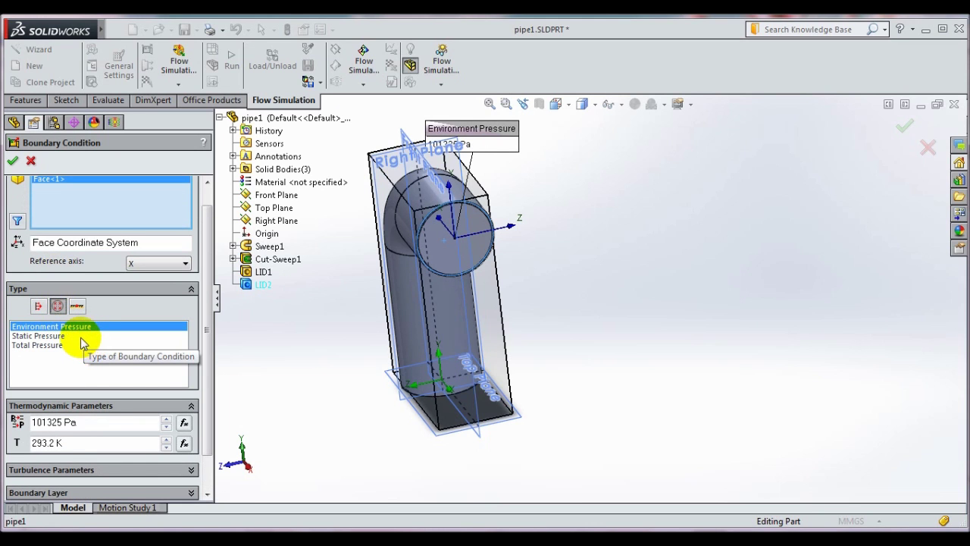
pyautogui.click(45, 336)
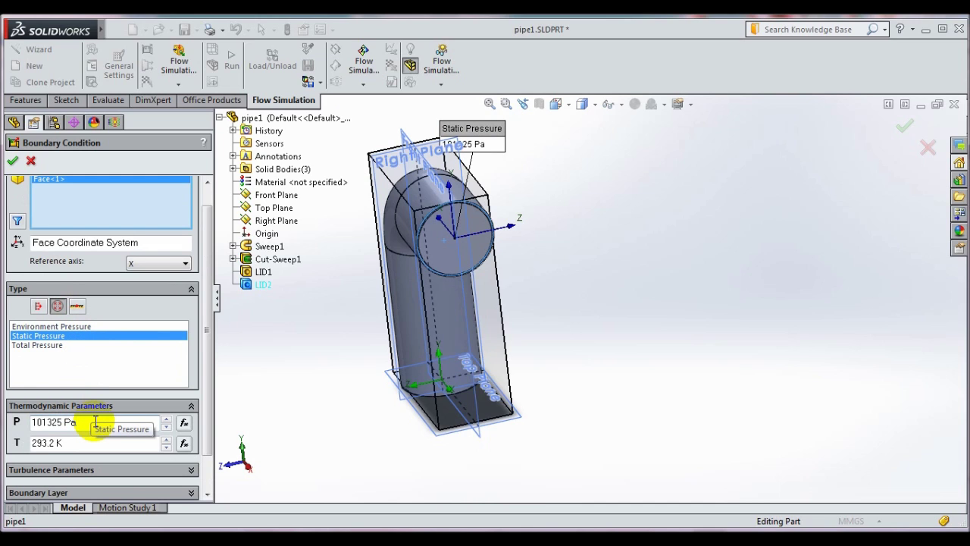
pyautogui.click(213, 487)
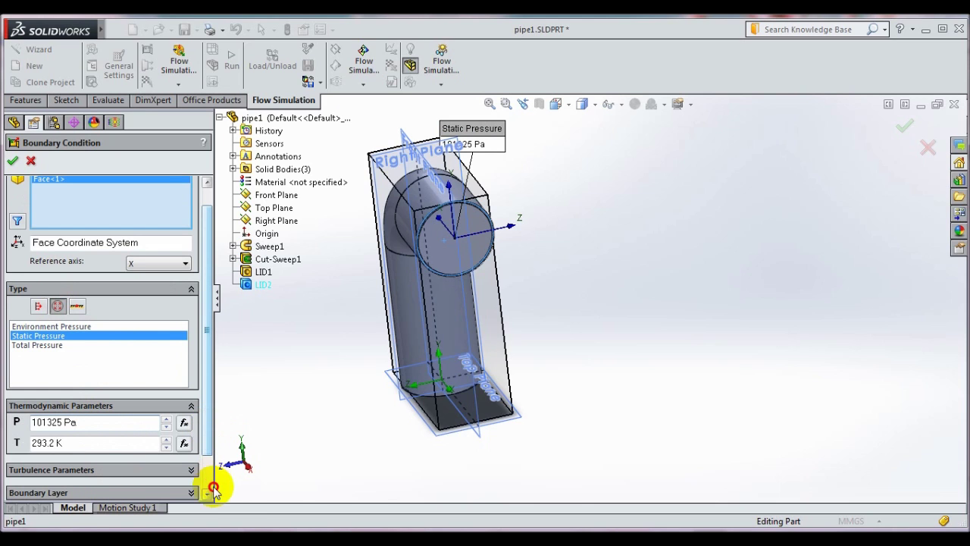
pyautogui.click(209, 493)
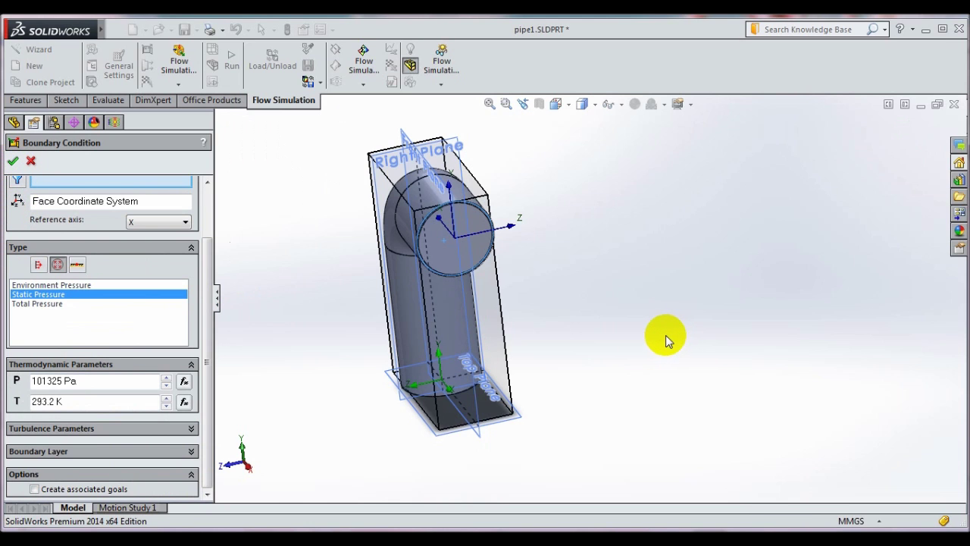
pyautogui.moveTo(629, 342); pyautogui.dragTo(666, 347, button='middle')
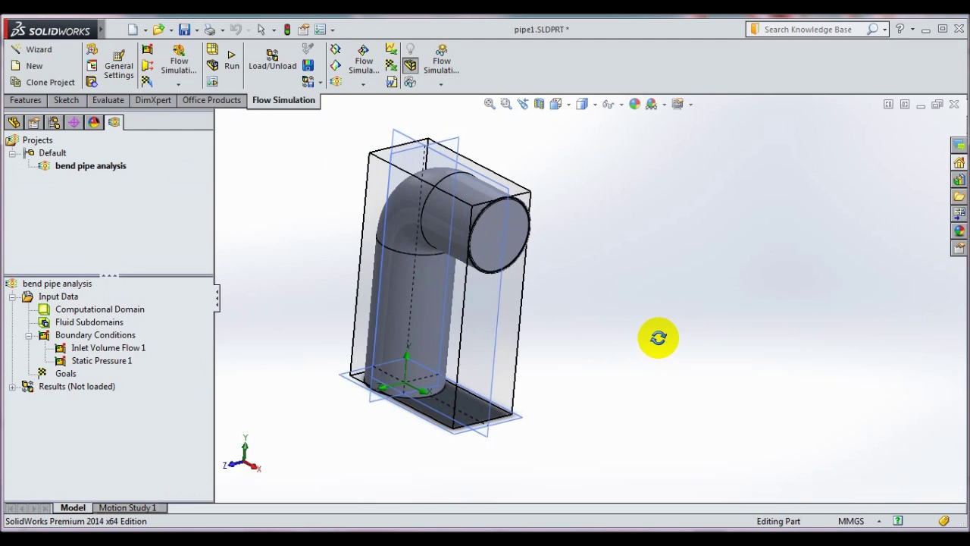